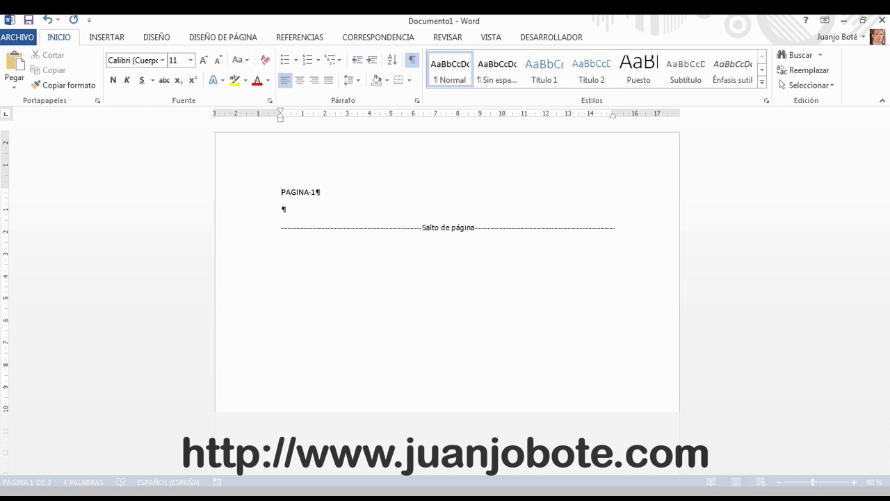
Delete the page break and add empty lines after PAGINA 1 so PAGINA 2 follows it.
{"action": "scroll", "coordinate": [445, 278], "scroll_direction": "down", "scroll_amount": 3}
{"action": "scroll", "coordinate": [445, 279], "scroll_direction": "down", "scroll_amount": 2}
{"action": "scroll", "coordinate": [446, 278], "scroll_direction": "down", "scroll_amount": 2}
{"action": "scroll", "coordinate": [446, 279], "scroll_direction": "down", "scroll_amount": 3}
{"action": "scroll", "coordinate": [445, 279], "scroll_direction": "down", "scroll_amount": 2}
{"action": "scroll", "coordinate": [446, 279], "scroll_direction": "down", "scroll_amount": 2}
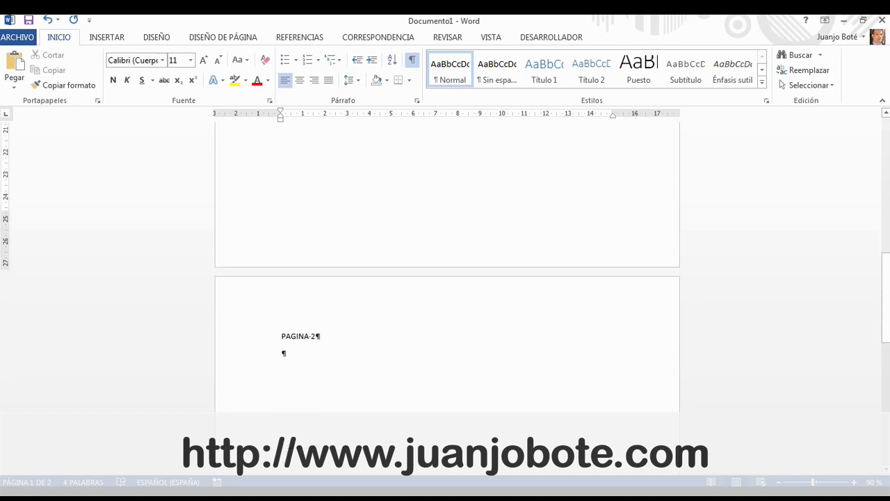
{"action": "scroll", "coordinate": [446, 278], "scroll_direction": "up", "scroll_amount": 5}
{"action": "scroll", "coordinate": [445, 279], "scroll_direction": "up", "scroll_amount": 15}
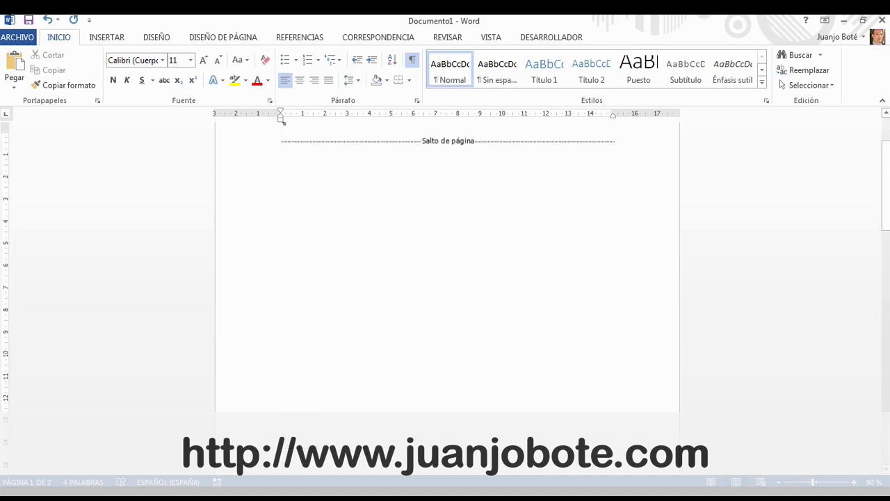
{"action": "scroll", "coordinate": [446, 278], "scroll_direction": "up", "scroll_amount": 3}
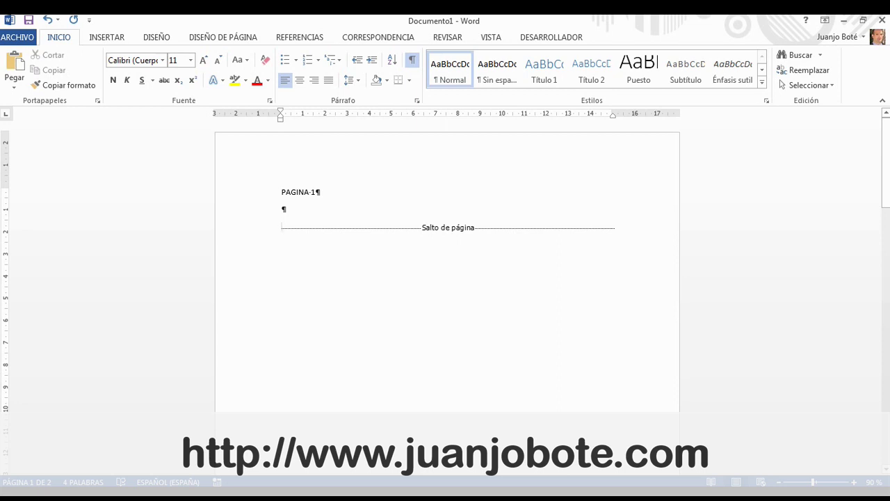
{"action": "key", "text": "Delete"}
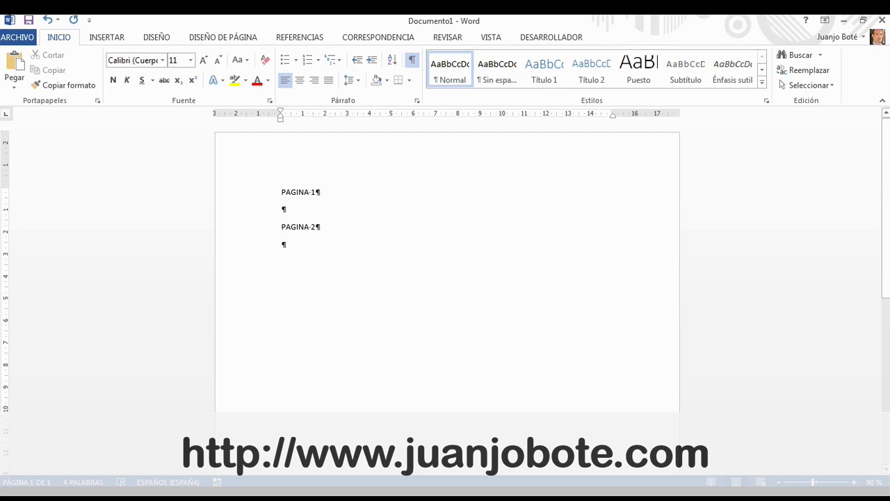
{"action": "key", "text": "Return"}
{"action": "key", "text": "Return"}
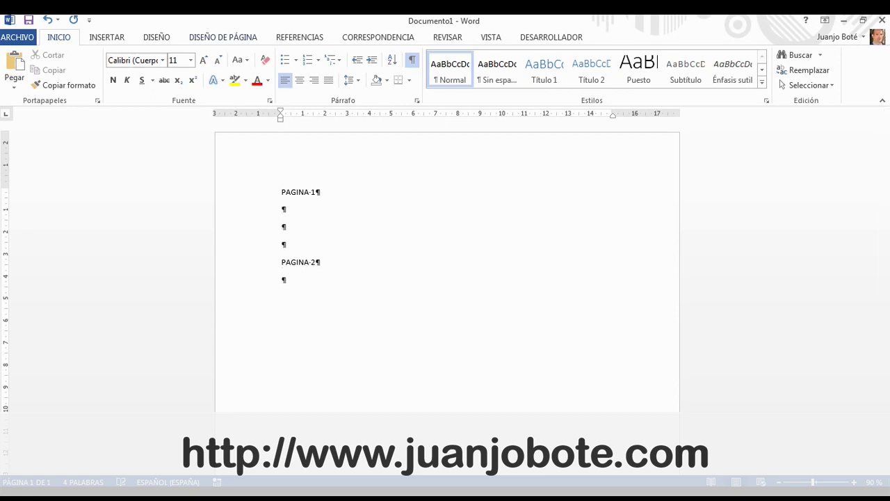
{"action": "key", "text": "alt+c"}
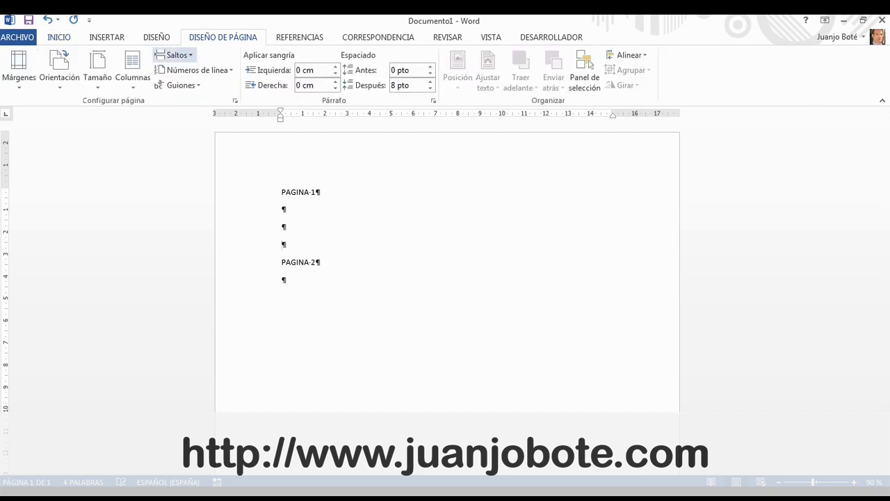
Insert a Página siguiente section break after PAGINA 1, moving PAGINA 2 to page 2.
{"action": "left_click", "coordinate": [174, 55]}
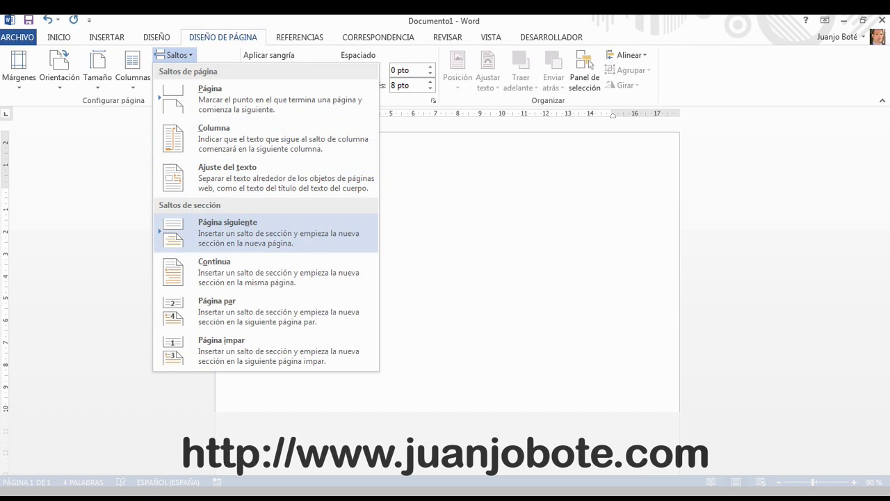
{"action": "left_click", "coordinate": [228, 230]}
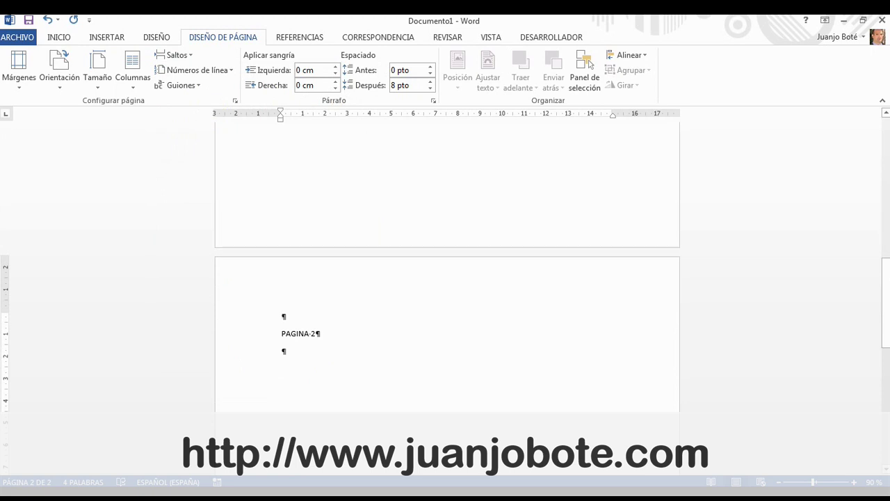
{"action": "scroll", "coordinate": [445, 278], "scroll_direction": "up", "scroll_amount": 10}
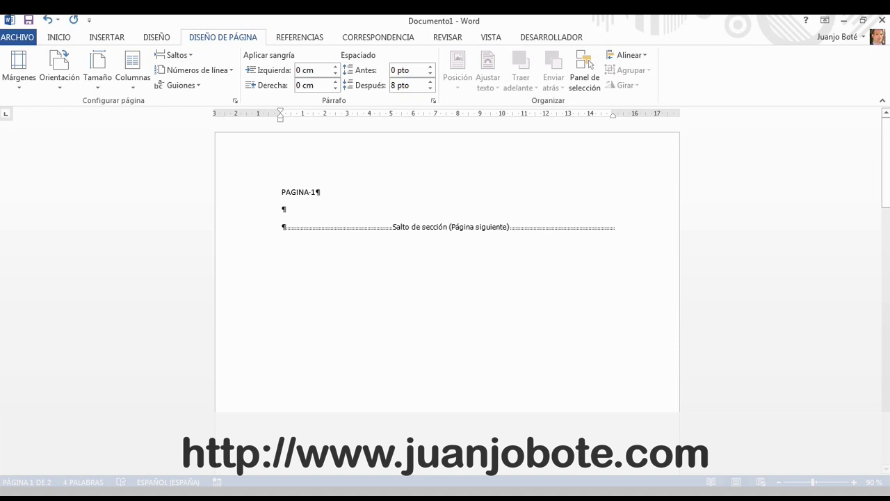
{"action": "left_click", "coordinate": [283, 210]}
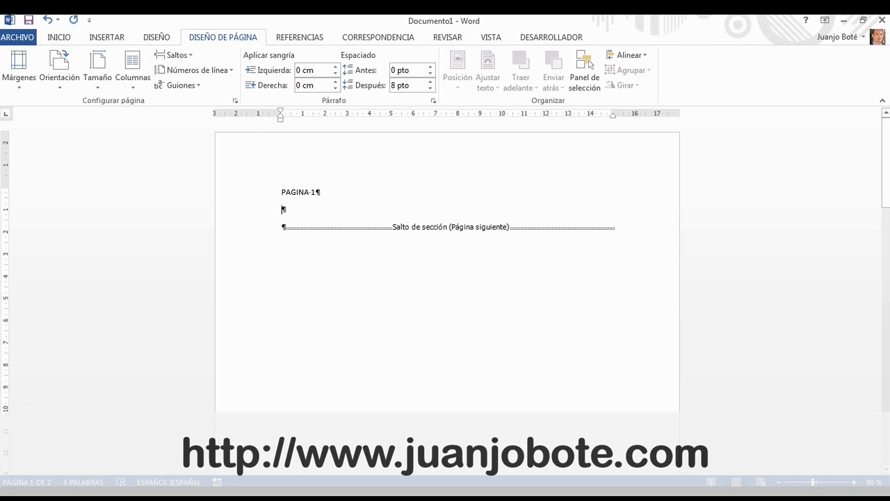
{"action": "scroll", "coordinate": [448, 268], "scroll_direction": "down", "scroll_amount": 10}
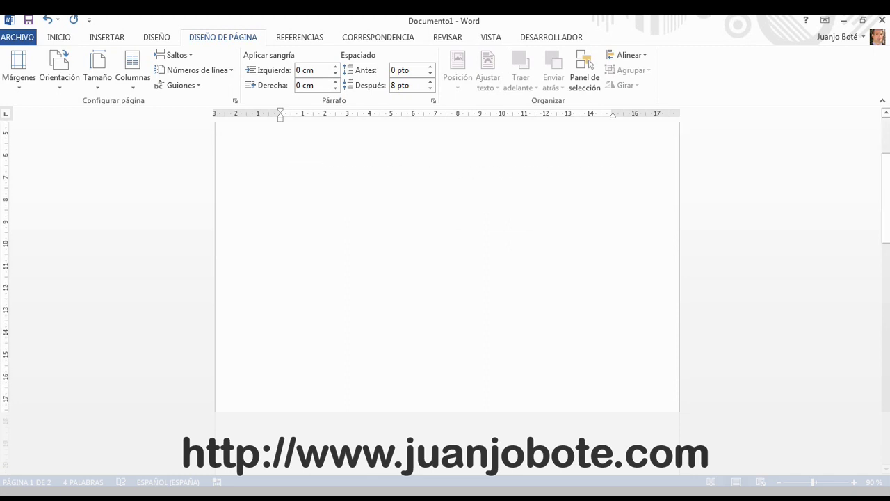
{"action": "scroll", "coordinate": [448, 268], "scroll_direction": "down", "scroll_amount": 2}
{"action": "scroll", "coordinate": [448, 268], "scroll_direction": "down", "scroll_amount": 1}
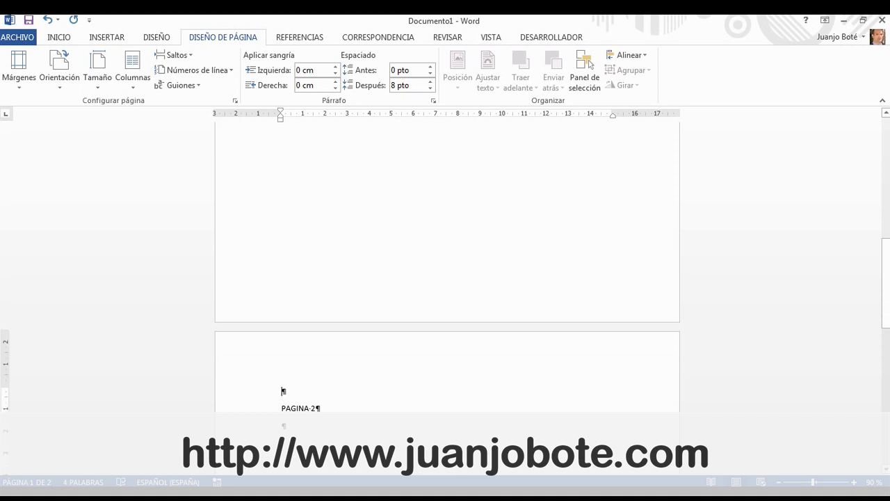
Turn off Vincular al anterior for the page 2 header and footer, then close header editing.
{"action": "double_click", "coordinate": [284, 363]}
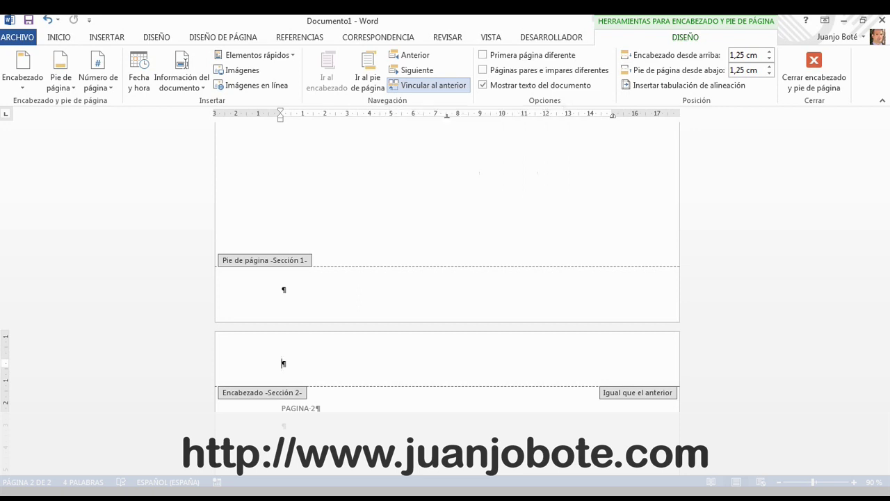
{"action": "left_click", "coordinate": [432, 85]}
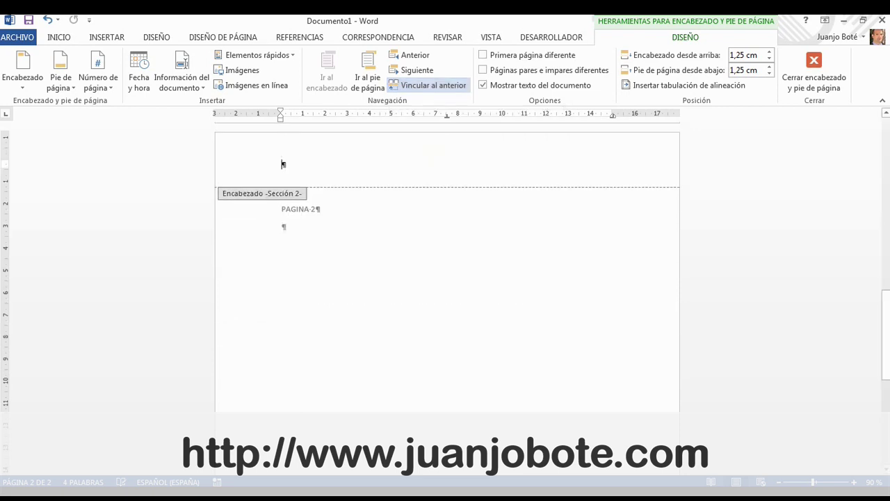
{"action": "scroll", "coordinate": [447, 264], "scroll_direction": "up", "scroll_amount": 4}
{"action": "scroll", "coordinate": [448, 264], "scroll_direction": "down", "scroll_amount": 15}
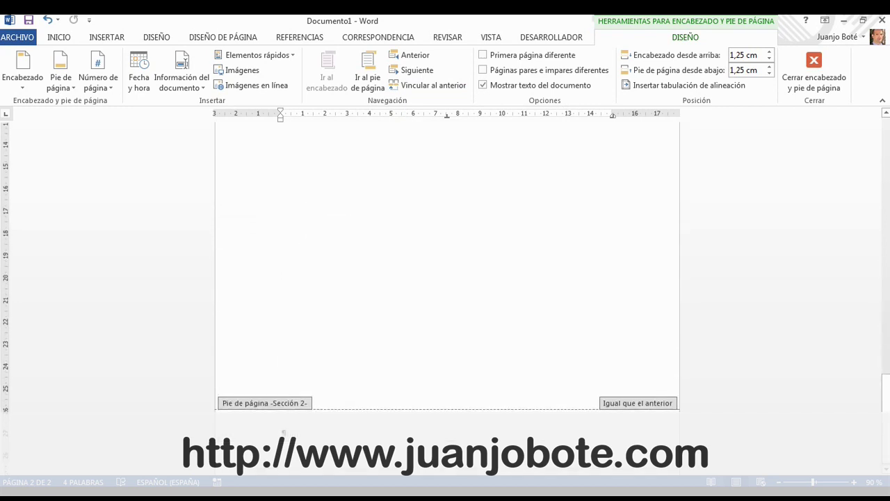
{"action": "left_click", "coordinate": [431, 84]}
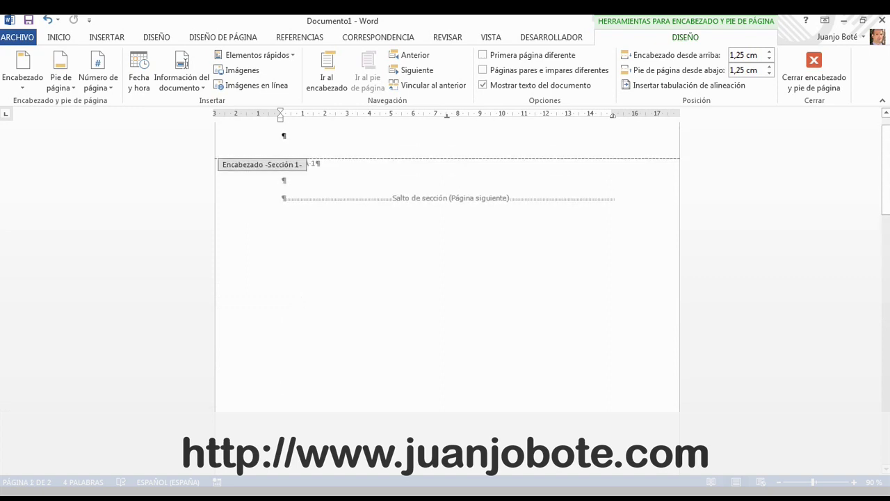
{"action": "left_click", "coordinate": [814, 69]}
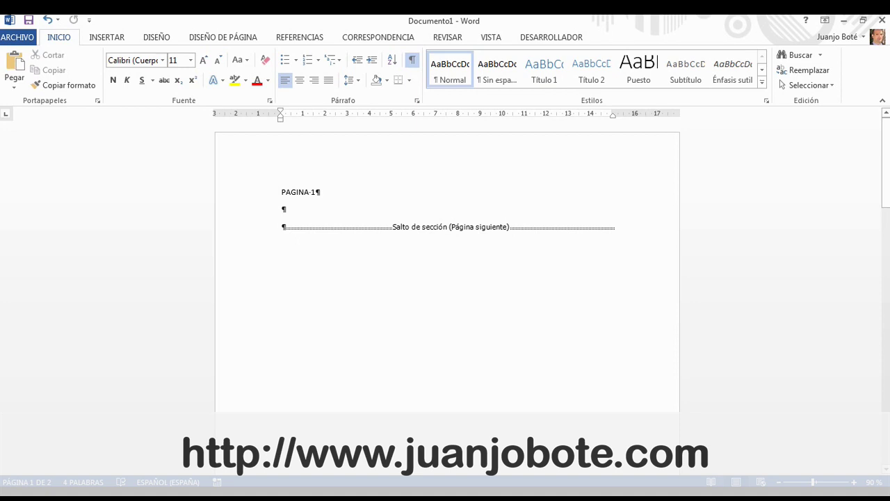
Replace PAGINA 1 with the red centred title 'PORTADA DE UN DOCUMENTO DE WORD CON LETRA NORMAL'.
{"action": "left_click_drag", "start_coordinate": [320, 192], "coordinate": [281, 192]}
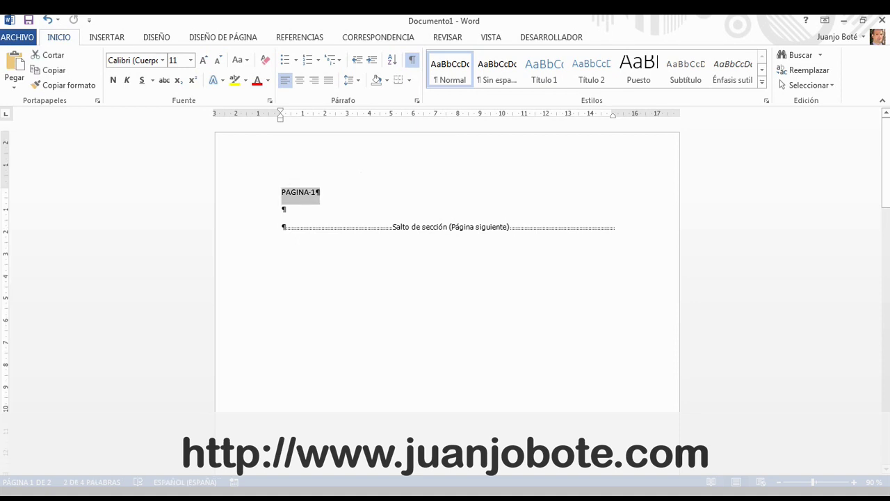
{"action": "type", "text": "PORTADA DE UN DOCUMENTO DE WORD CON LETRA NORMAL"}
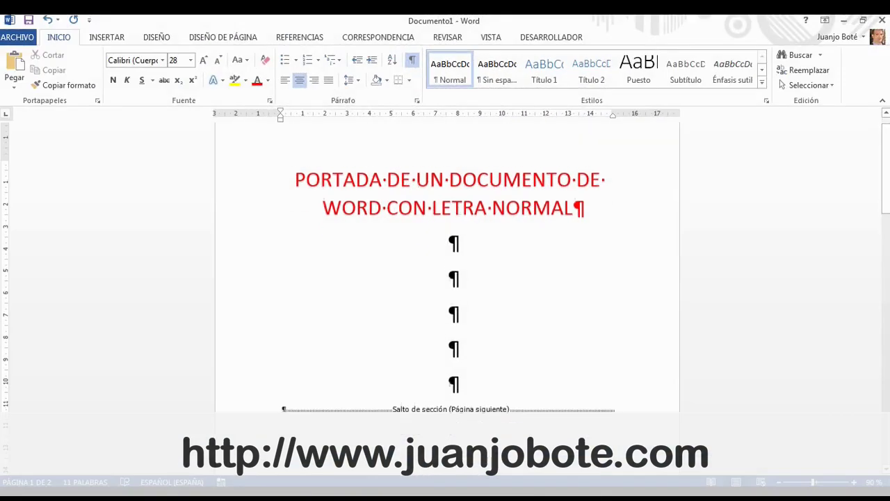
{"action": "scroll", "coordinate": [447, 278], "scroll_direction": "up", "scroll_amount": 1}
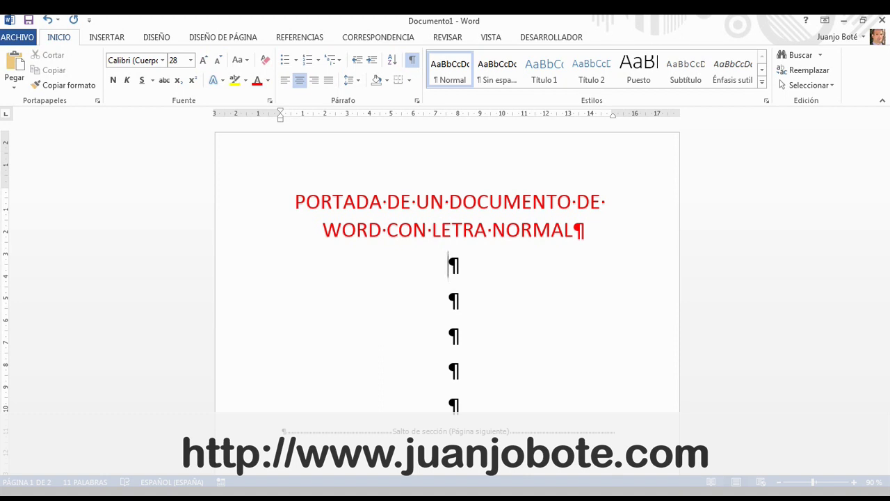
Replace the red title with a gradient WordArt reading 'Portada de un documento de Word'.
{"action": "left_click_drag", "start_coordinate": [585, 229], "coordinate": [295, 202]}
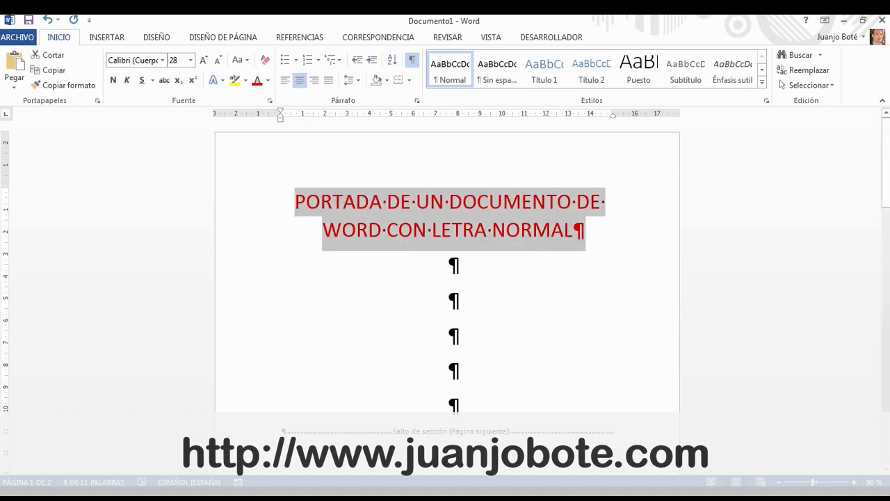
{"action": "key", "text": "Delete"}
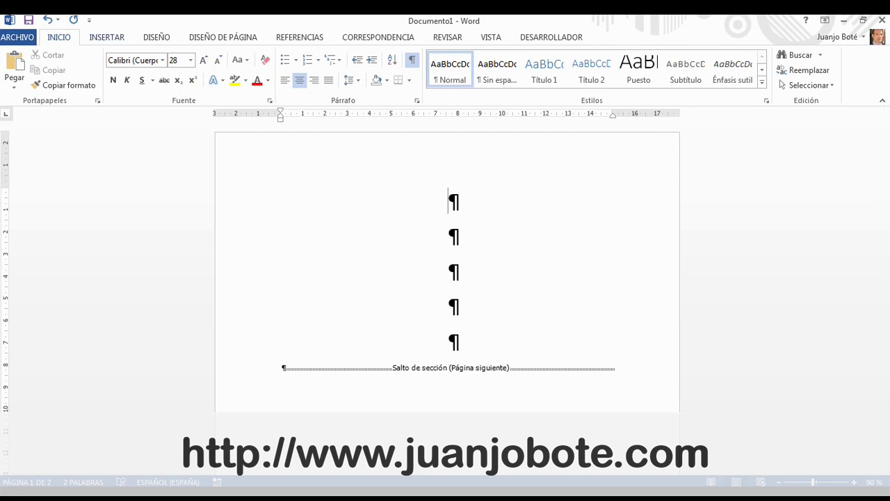
{"action": "key", "text": "alt+b"}
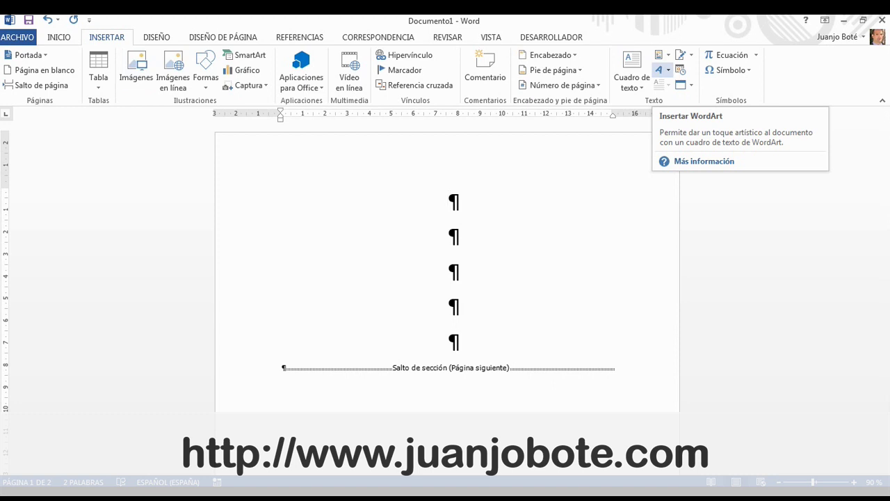
{"action": "left_click", "coordinate": [660, 69]}
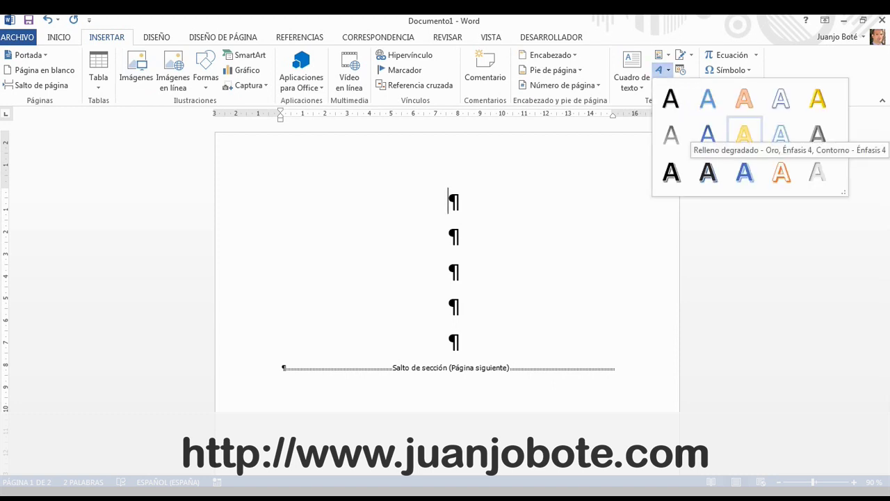
{"action": "left_click", "coordinate": [744, 133]}
{"action": "type", "text": "Portada de un documento de Word"}
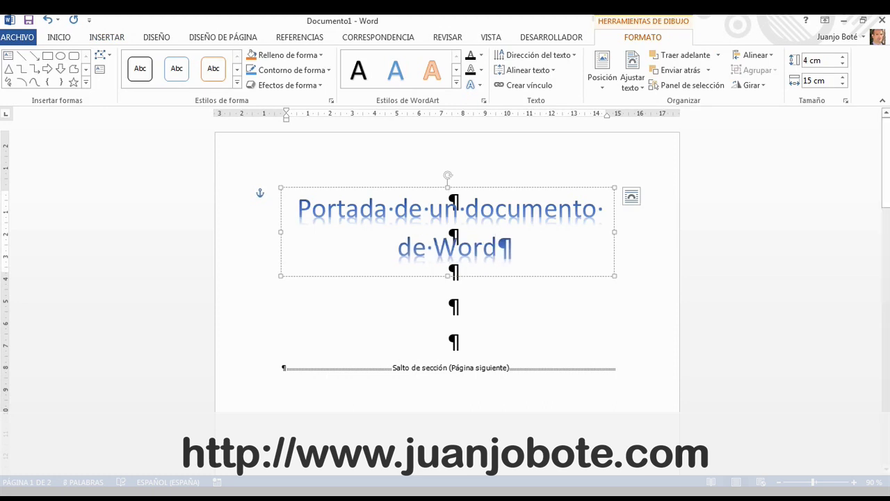
{"action": "key", "text": "Escape"}
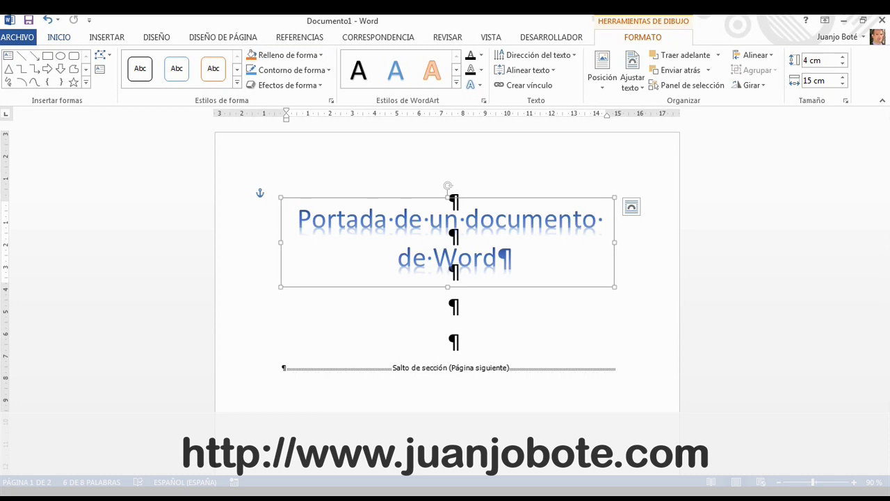
{"action": "key", "text": "alt+o"}
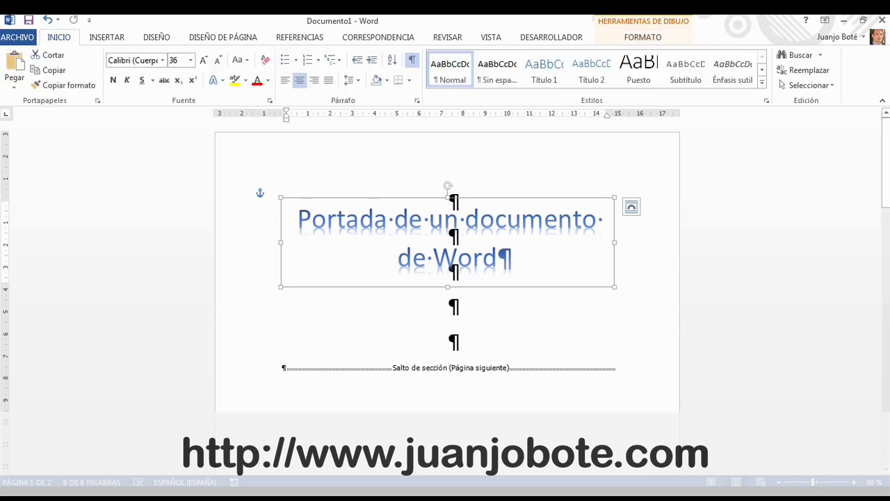
Set the WordArt title text to 50 pt and hide the formatting marks.
{"action": "left_click_drag", "start_coordinate": [513, 259], "coordinate": [298, 215]}
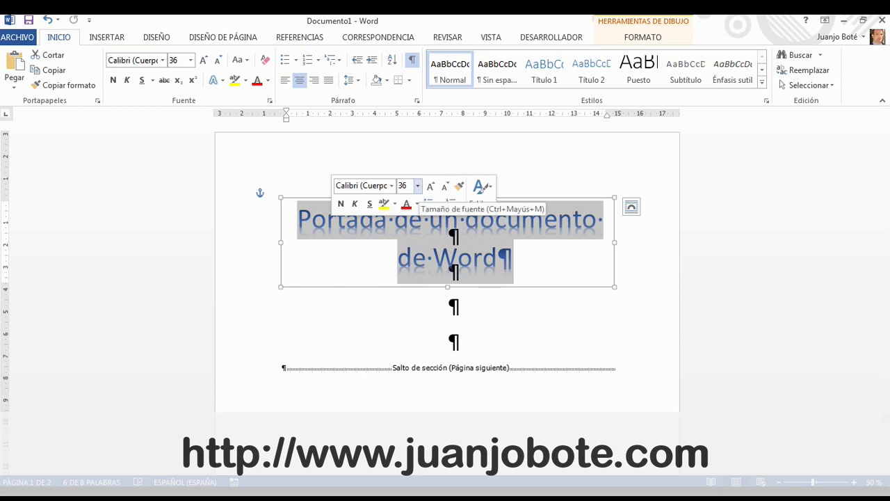
{"action": "left_click", "coordinate": [417, 185]}
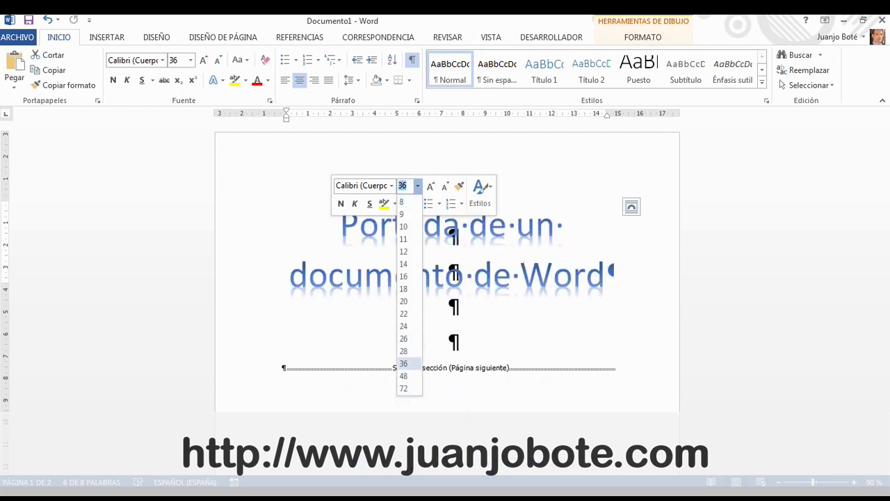
{"action": "type", "text": "50"}
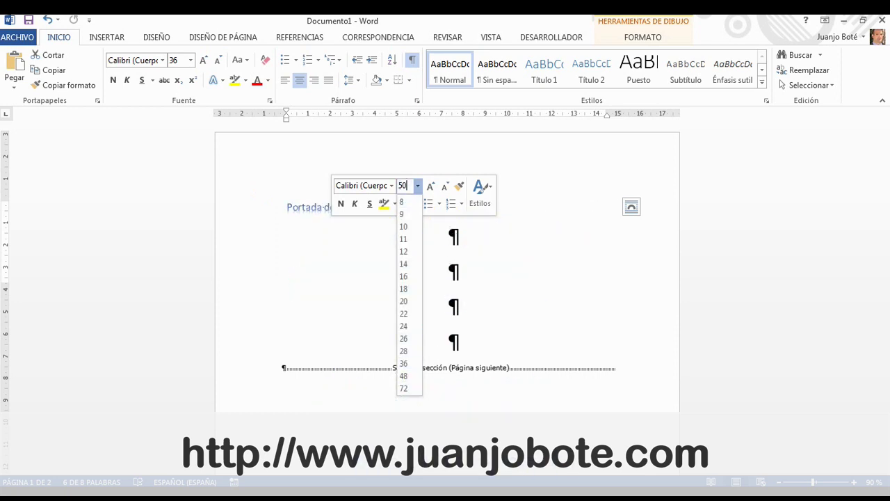
{"action": "key", "text": "Return"}
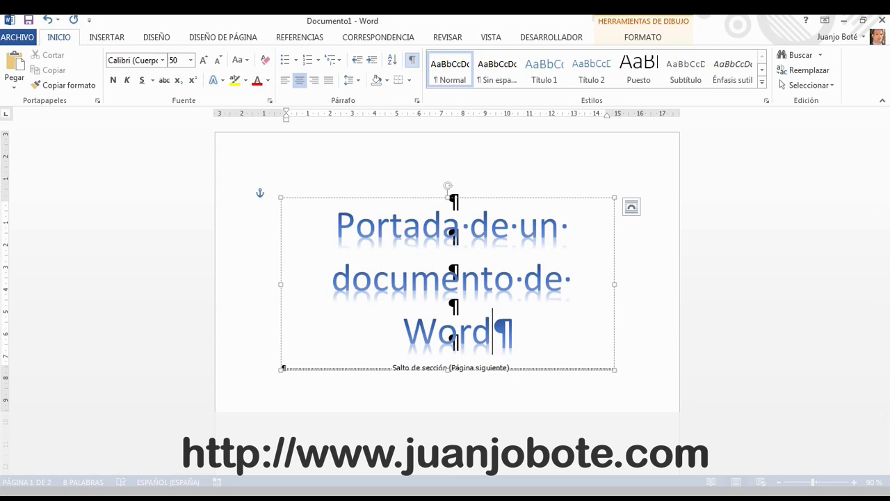
{"action": "key", "text": "ctrl+shift+8"}
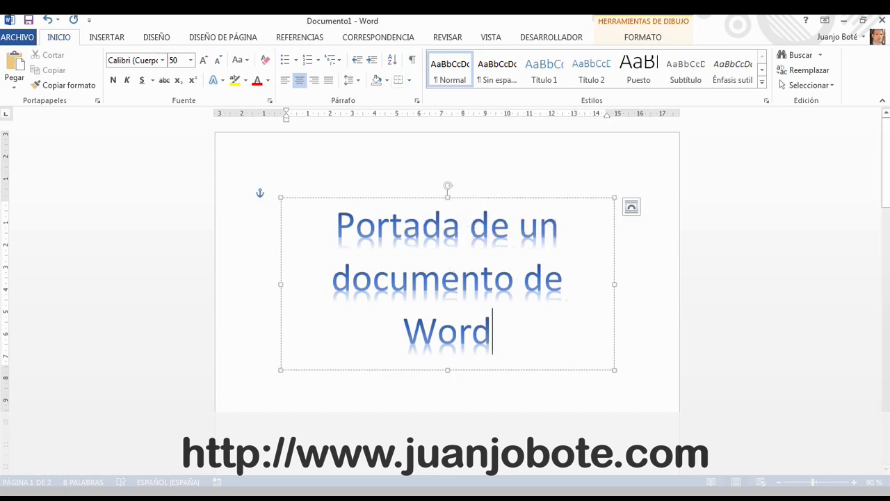
{"action": "left_click", "coordinate": [287, 368]}
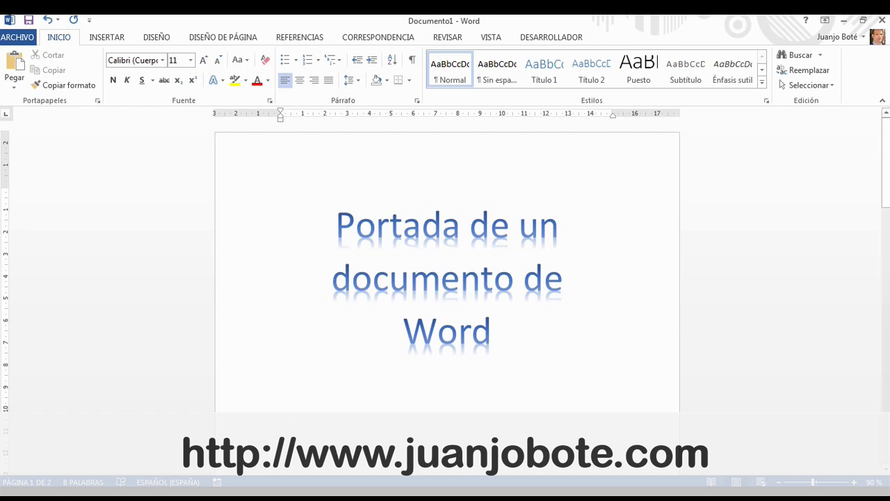
{"action": "left_click", "coordinate": [461, 278]}
Delete the WordArt title box and show the formatting marks again.
{"action": "key", "text": "Escape"}
{"action": "key", "text": "Delete"}
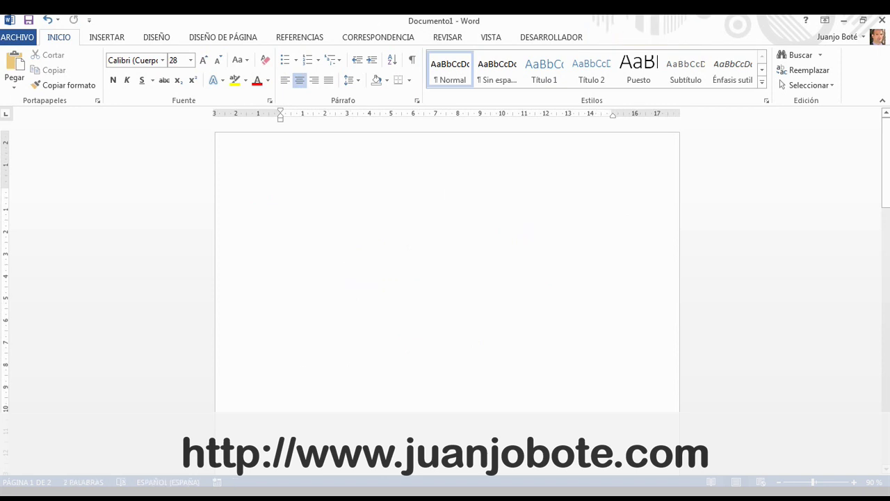
{"action": "key", "text": "ctrl+shift+8"}
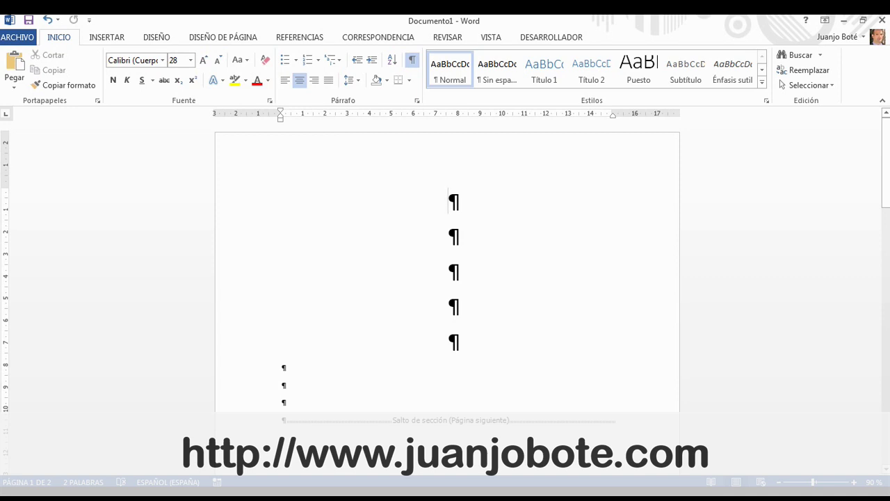
{"action": "left_click", "coordinate": [222, 37]}
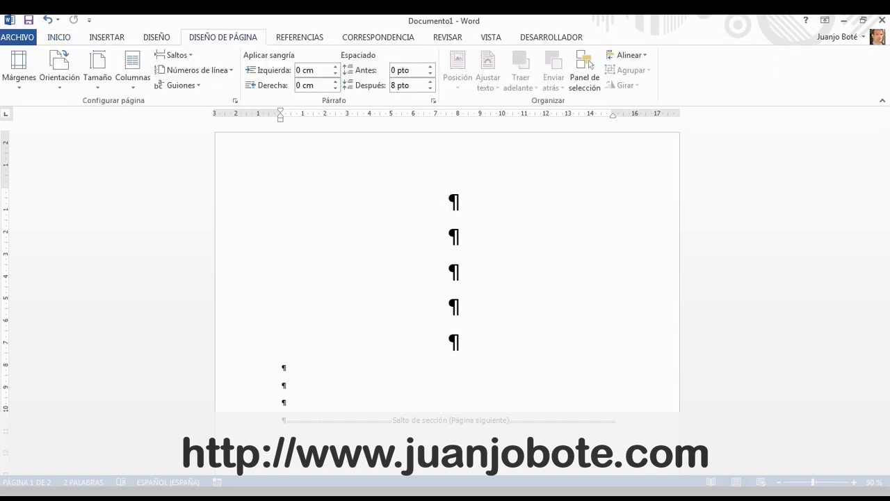
{"action": "left_click", "coordinate": [106, 37]}
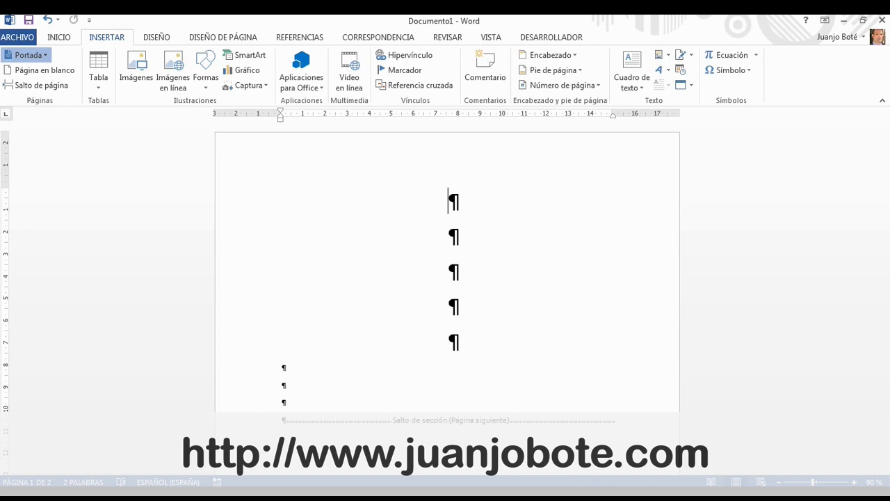
Add the Mosaicos design from the Portada gallery as the document's cover page.
{"action": "left_click", "coordinate": [27, 54]}
{"action": "scroll", "coordinate": [139, 188], "scroll_direction": "down", "scroll_amount": 2}
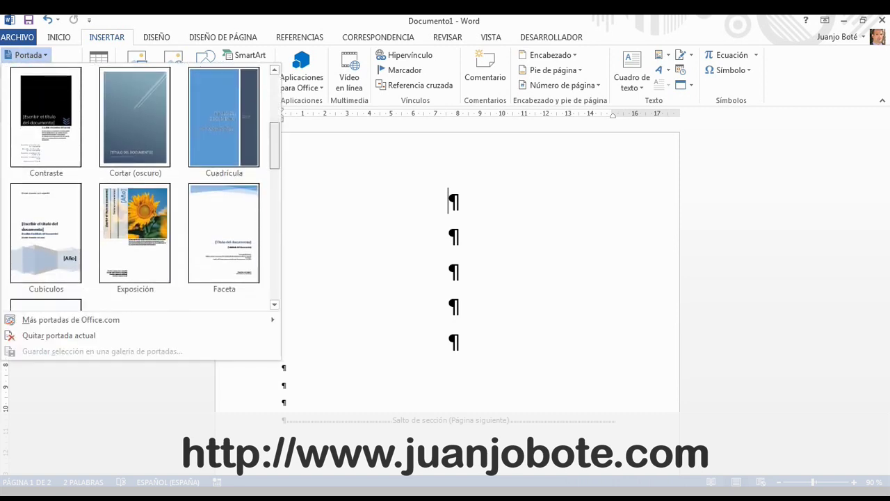
{"action": "scroll", "coordinate": [139, 188], "scroll_direction": "up", "scroll_amount": 1}
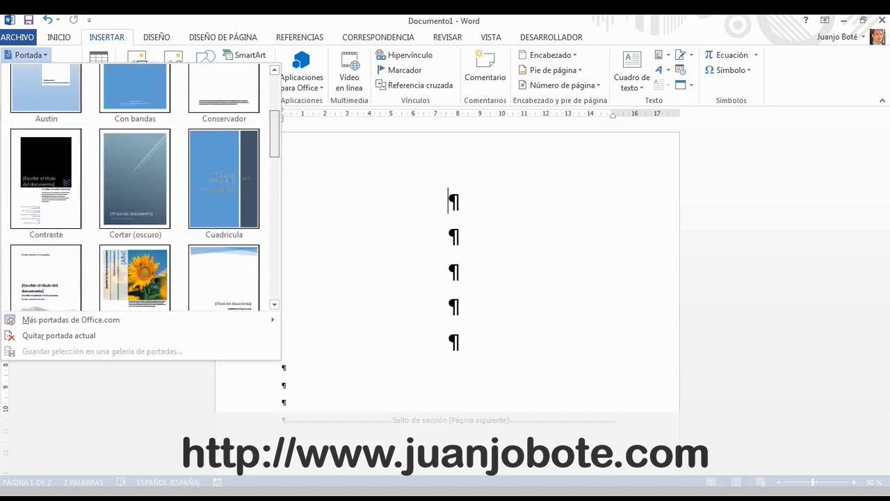
{"action": "scroll", "coordinate": [139, 188], "scroll_direction": "down", "scroll_amount": 2}
{"action": "scroll", "coordinate": [139, 188], "scroll_direction": "down", "scroll_amount": 1}
{"action": "scroll", "coordinate": [139, 188], "scroll_direction": "down", "scroll_amount": 1}
{"action": "scroll", "coordinate": [139, 188], "scroll_direction": "down", "scroll_amount": 1}
{"action": "scroll", "coordinate": [139, 188], "scroll_direction": "down", "scroll_amount": 2}
{"action": "scroll", "coordinate": [139, 188], "scroll_direction": "down", "scroll_amount": 1}
{"action": "scroll", "coordinate": [139, 188], "scroll_direction": "down", "scroll_amount": 1}
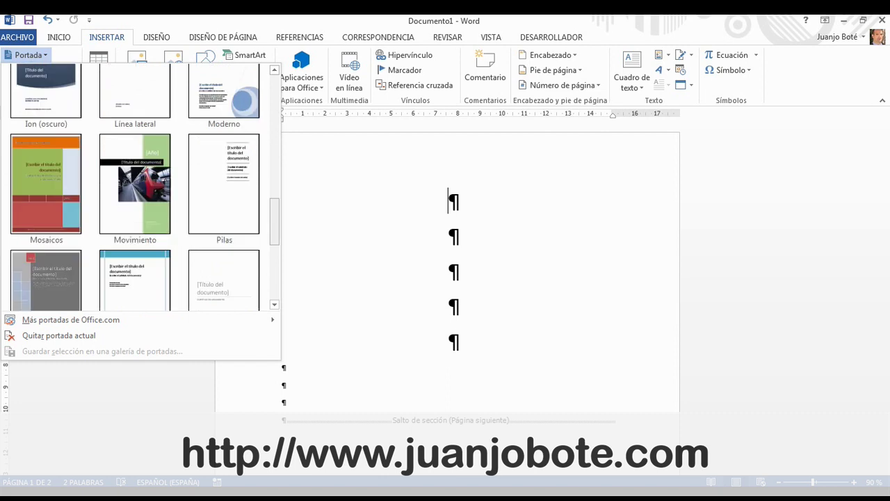
{"action": "left_click", "coordinate": [46, 184]}
{"action": "scroll", "coordinate": [445, 279], "scroll_direction": "down", "scroll_amount": 3}
{"action": "scroll", "coordinate": [445, 279], "scroll_direction": "down", "scroll_amount": 3}
{"action": "scroll", "coordinate": [445, 278], "scroll_direction": "down", "scroll_amount": 1}
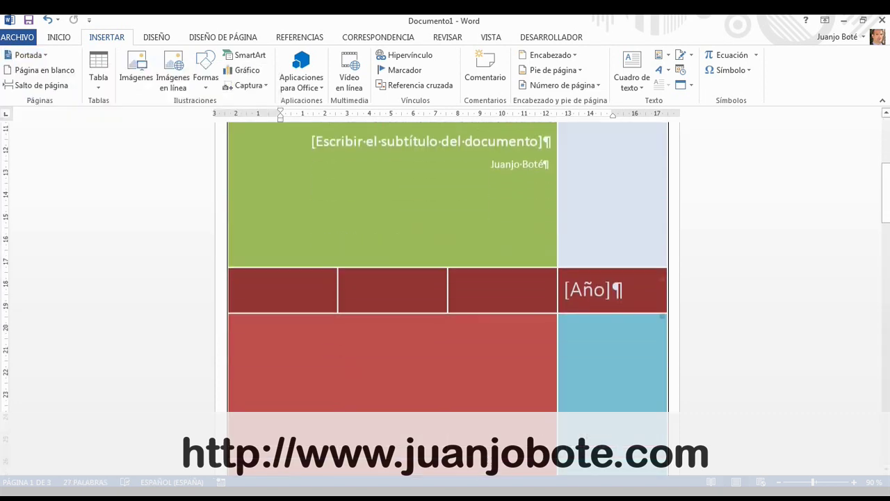
{"action": "scroll", "coordinate": [445, 278], "scroll_direction": "down", "scroll_amount": 3}
{"action": "scroll", "coordinate": [445, 279], "scroll_direction": "down", "scroll_amount": 3}
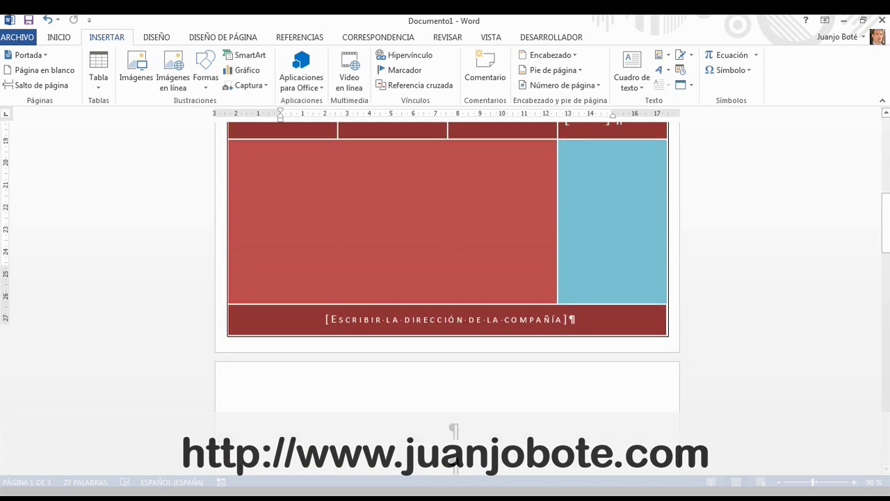
{"action": "scroll", "coordinate": [445, 278], "scroll_direction": "down", "scroll_amount": 3}
{"action": "scroll", "coordinate": [445, 279], "scroll_direction": "down", "scroll_amount": 4}
{"action": "scroll", "coordinate": [445, 278], "scroll_direction": "up", "scroll_amount": 3}
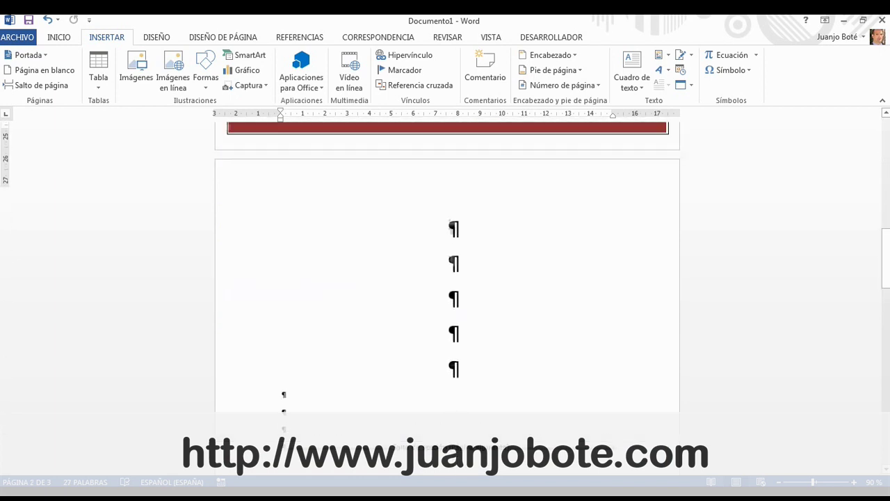
{"action": "scroll", "coordinate": [445, 278], "scroll_direction": "up", "scroll_amount": 3}
{"action": "scroll", "coordinate": [446, 278], "scroll_direction": "up", "scroll_amount": 5}
{"action": "scroll", "coordinate": [445, 278], "scroll_direction": "down", "scroll_amount": 5}
{"action": "left_click", "coordinate": [449, 373]}
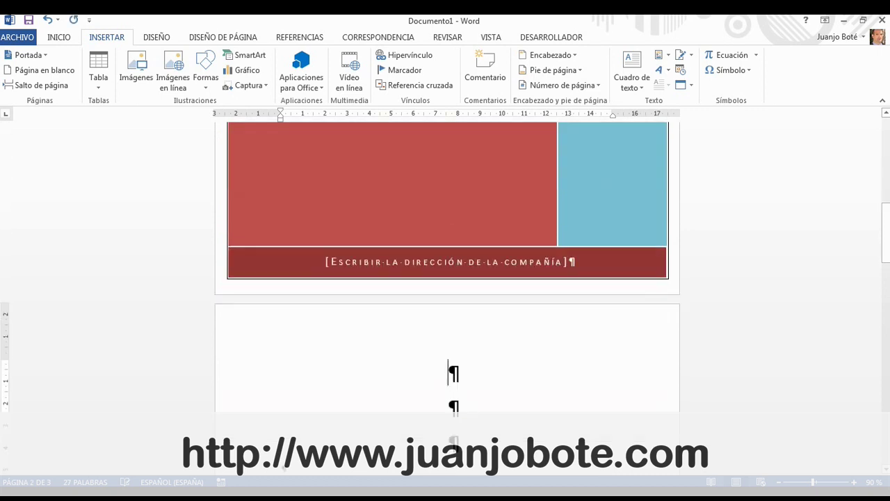
{"action": "key", "text": "Delete"}
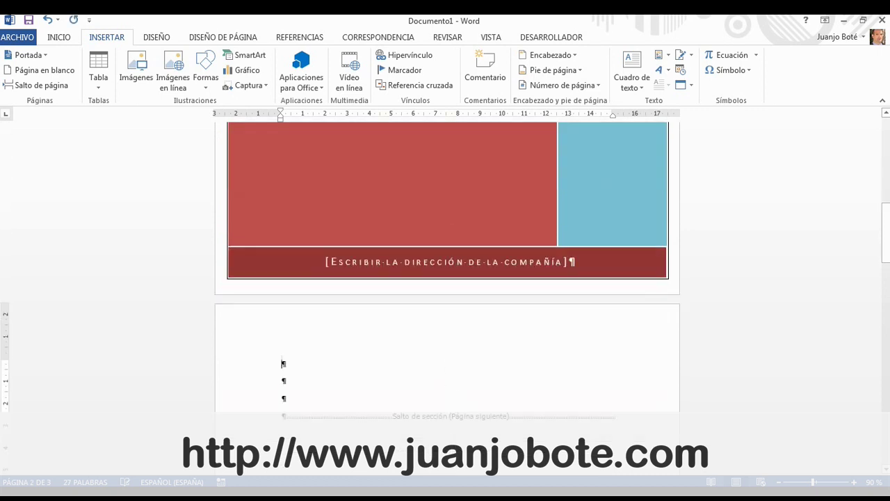
{"action": "key", "text": "Delete"}
{"action": "key", "text": "Delete"}
{"action": "key", "text": "Delete"}
{"action": "key", "text": "ctrl+Home"}
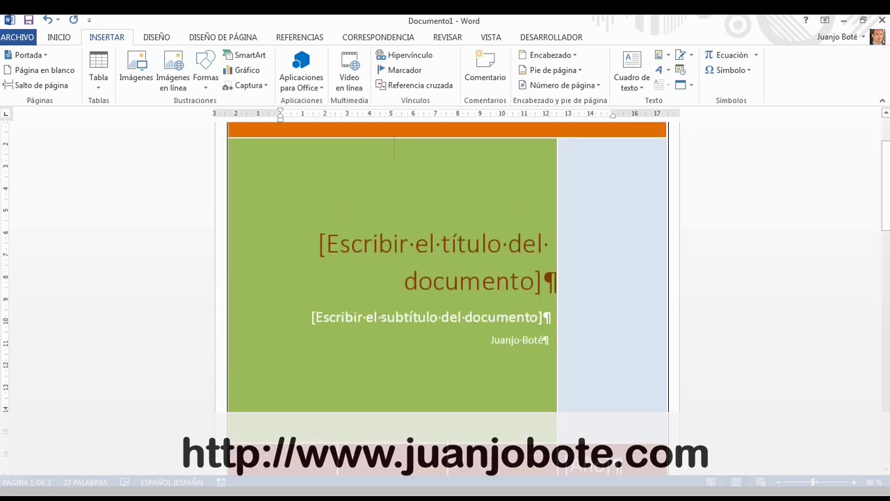
Replace the lowercase 'w' with 'W' so the cover title reads 'Portada de Word'.
{"action": "key", "text": "BackSpace"}
{"action": "type", "text": "Word"}
{"action": "left_click", "coordinate": [407, 184]}
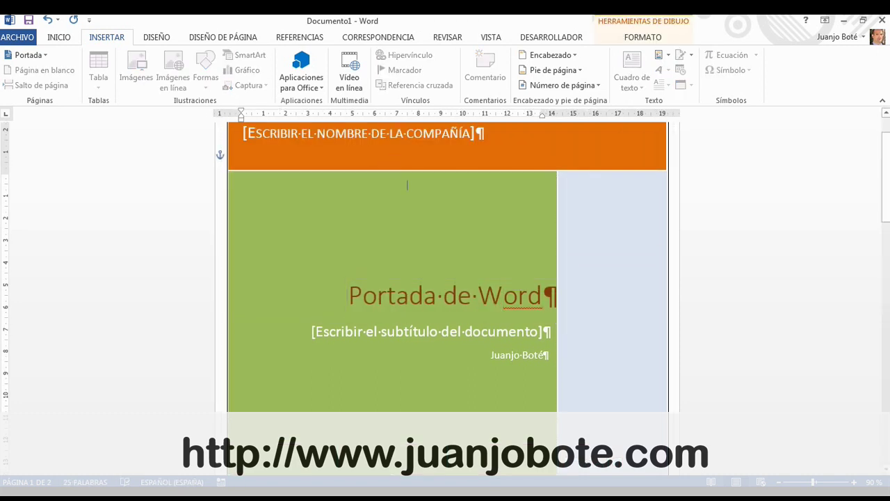
{"action": "scroll", "coordinate": [447, 278], "scroll_direction": "down", "scroll_amount": 4}
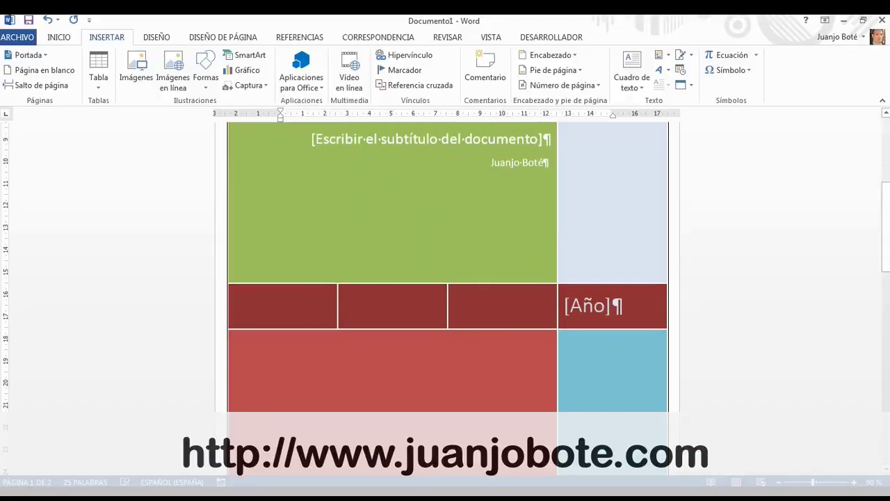
{"action": "scroll", "coordinate": [407, 240], "scroll_direction": "up", "scroll_amount": 5}
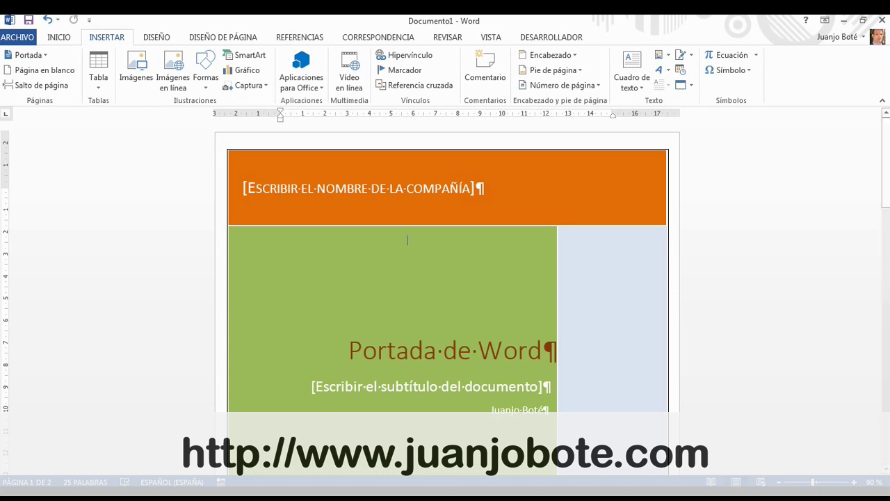
Select the coloured cover-page shape group and delete it.
{"action": "left_click", "coordinate": [408, 239]}
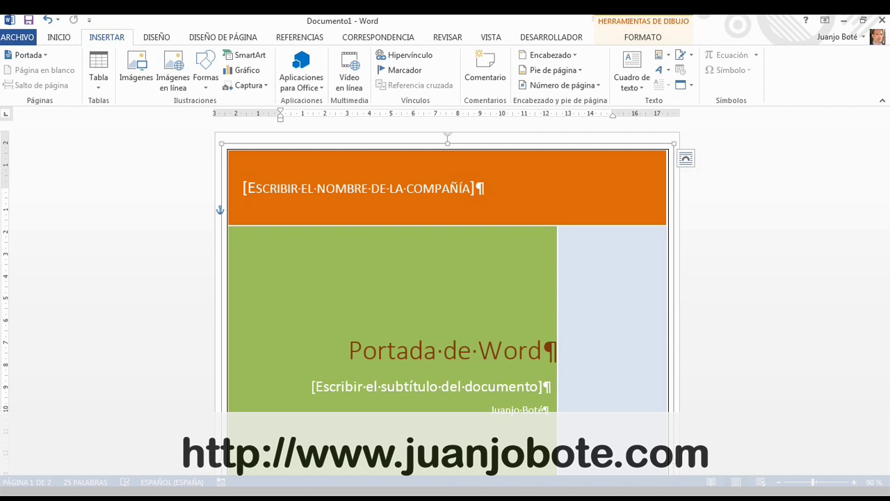
{"action": "key", "text": "Delete"}
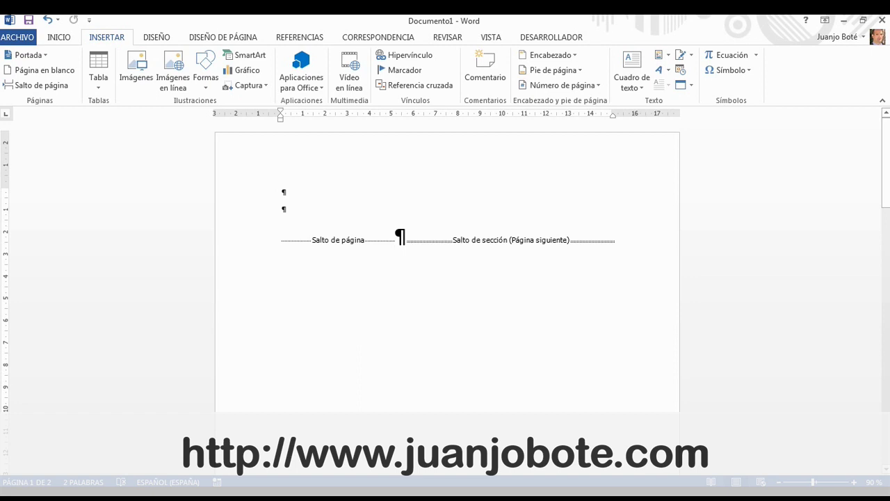
Delete the page break and extend page 1's text area to both page edges.
{"action": "key", "text": "BackSpace"}
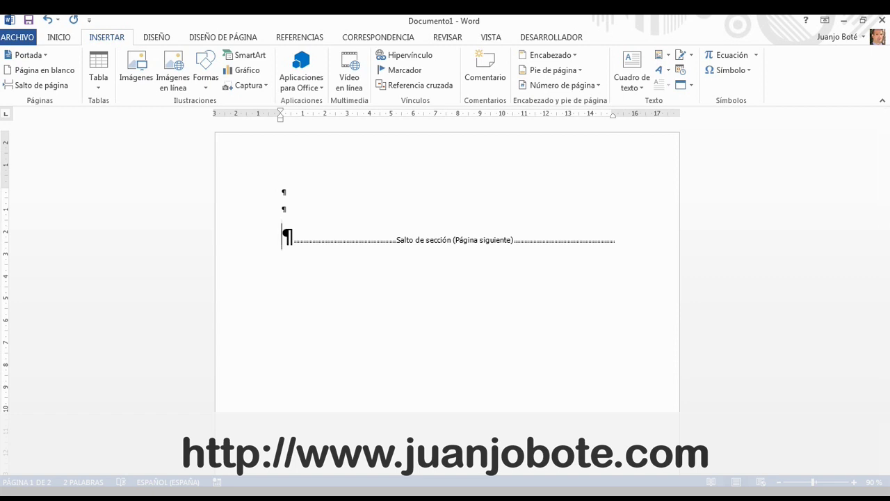
{"action": "left_click_drag", "start_coordinate": [613, 115], "coordinate": [674, 116]}
{"action": "mouse_move", "coordinate": [280, 117]}
{"action": "left_mouse_down"}
{"action": "mouse_move", "coordinate": [292, 116]}
{"action": "mouse_move", "coordinate": [230, 116]}
{"action": "left_mouse_up"}
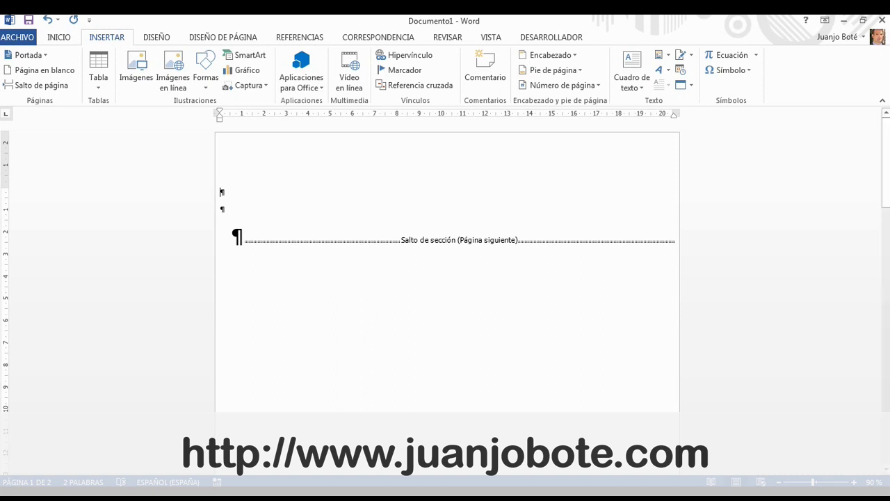
Open the Imágenes dialog on the INSERTAR tab to insert a picture from file.
{"action": "scroll", "coordinate": [445, 278], "scroll_direction": "down", "scroll_amount": 2}
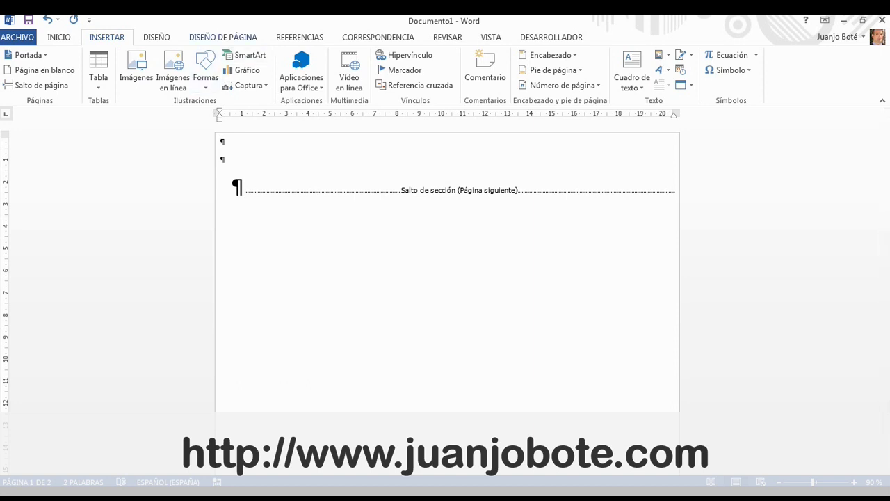
{"action": "left_click", "coordinate": [223, 36]}
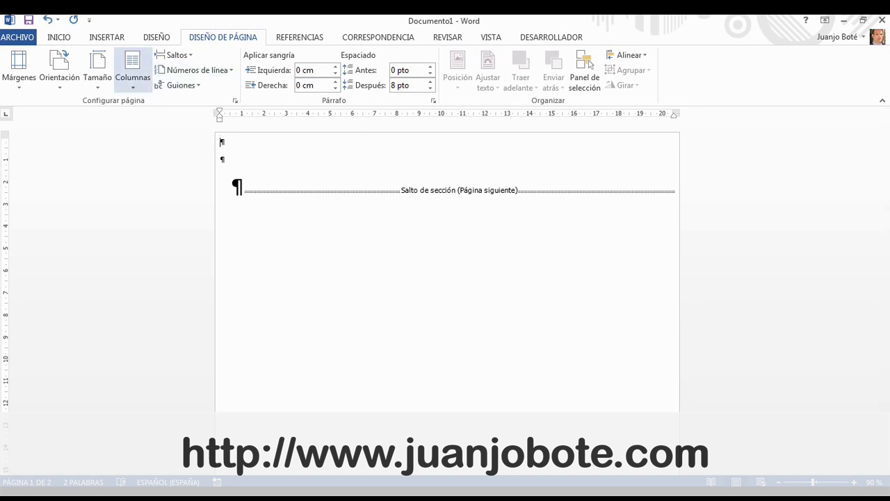
{"action": "left_click", "coordinate": [106, 37]}
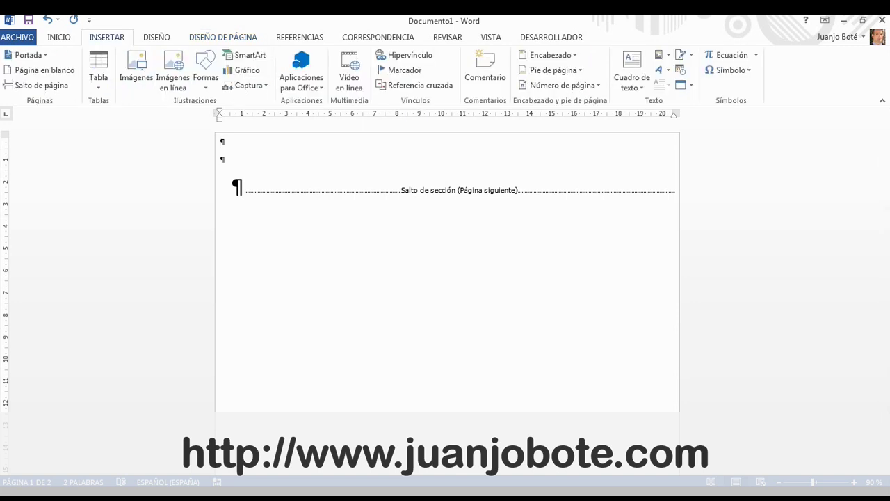
{"action": "left_click", "coordinate": [136, 70]}
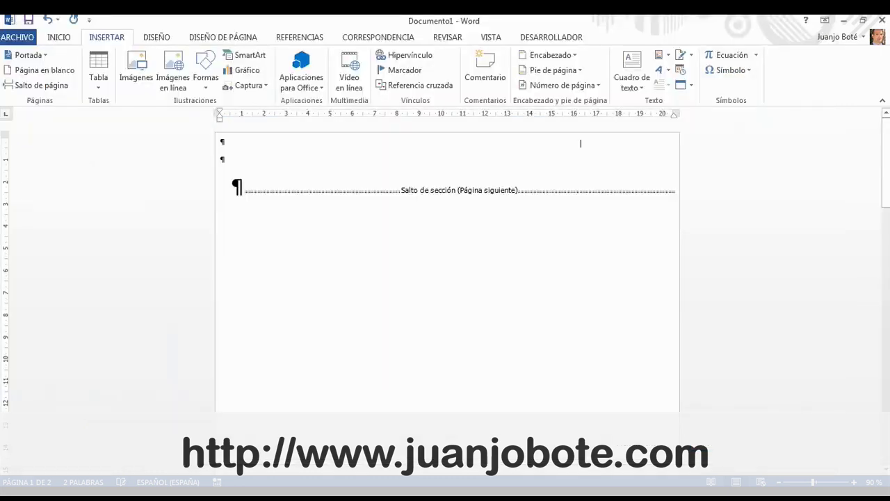
Enlarge the Podcast Efectivo cover image to the full page width.
{"action": "scroll", "coordinate": [400, 265], "scroll_direction": "down", "scroll_amount": 5}
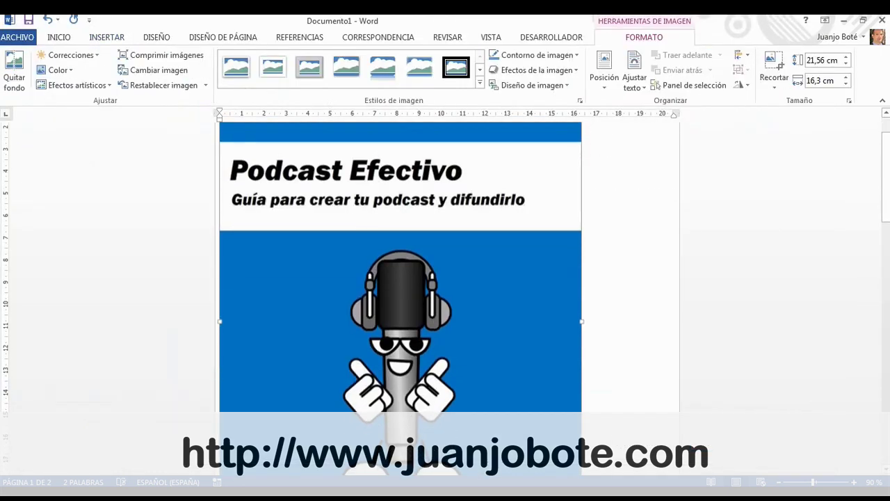
{"action": "scroll", "coordinate": [401, 264], "scroll_direction": "down", "scroll_amount": 1}
{"action": "mouse_move", "coordinate": [582, 393]}
{"action": "left_mouse_down"}
{"action": "mouse_move", "coordinate": [677, 379]}
{"action": "mouse_move", "coordinate": [679, 386]}
{"action": "left_mouse_up"}
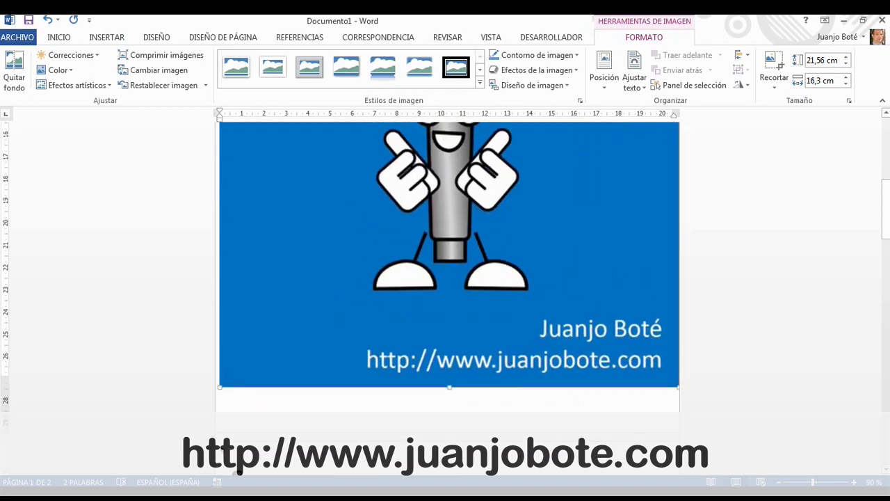
{"action": "left_click", "coordinate": [679, 382]}
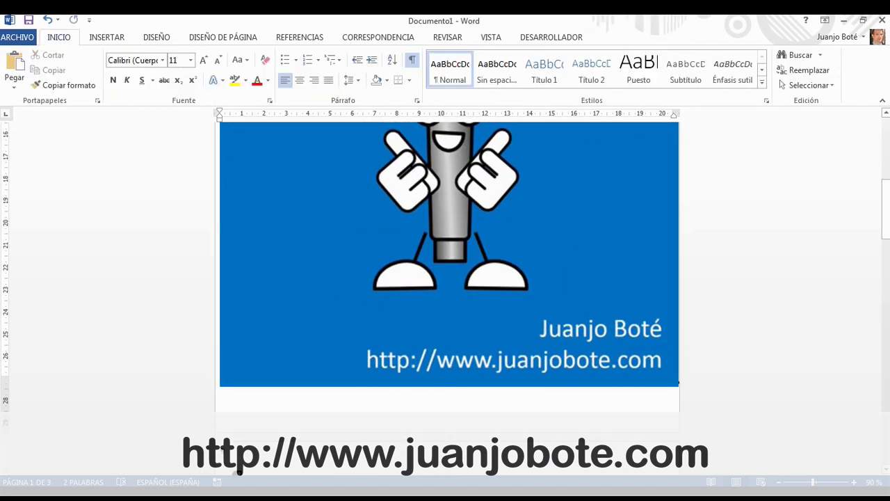
Confirm 'PAGINA 2' follows, then stretch the cover image down toward page 1's bottom.
{"action": "key", "text": "ctrl+Home"}
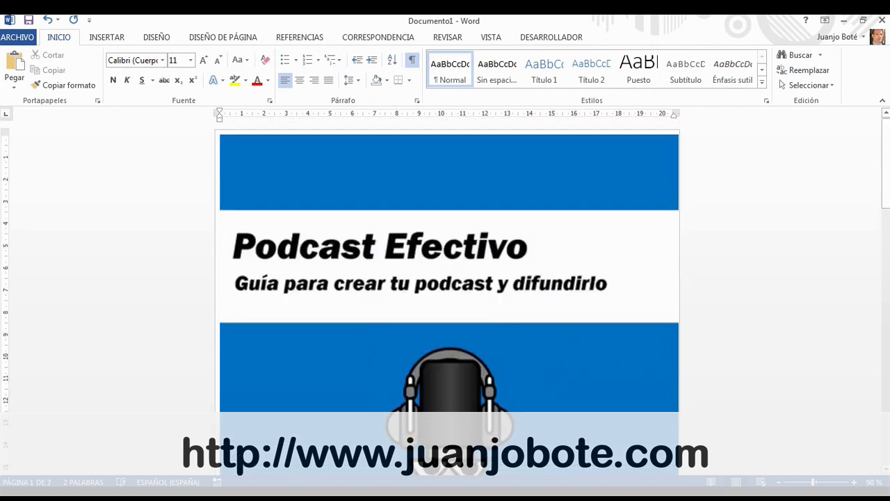
{"action": "scroll", "coordinate": [450, 299], "scroll_direction": "down", "scroll_amount": 3}
{"action": "scroll", "coordinate": [449, 299], "scroll_direction": "down", "scroll_amount": 2}
{"action": "scroll", "coordinate": [449, 299], "scroll_direction": "down", "scroll_amount": 3}
{"action": "scroll", "coordinate": [449, 299], "scroll_direction": "down", "scroll_amount": 1}
{"action": "scroll", "coordinate": [450, 299], "scroll_direction": "down", "scroll_amount": 3}
{"action": "scroll", "coordinate": [449, 299], "scroll_direction": "down", "scroll_amount": 3}
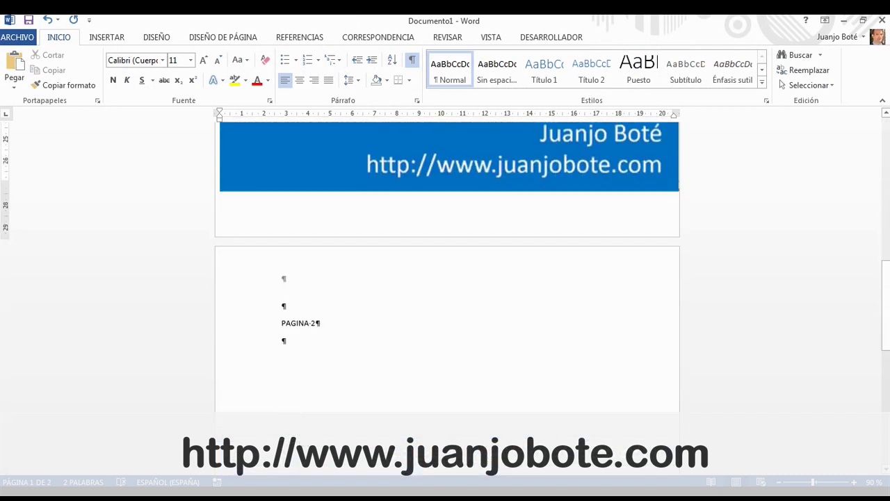
{"action": "scroll", "coordinate": [449, 299], "scroll_direction": "up", "scroll_amount": 3}
{"action": "scroll", "coordinate": [449, 299], "scroll_direction": "up", "scroll_amount": 3}
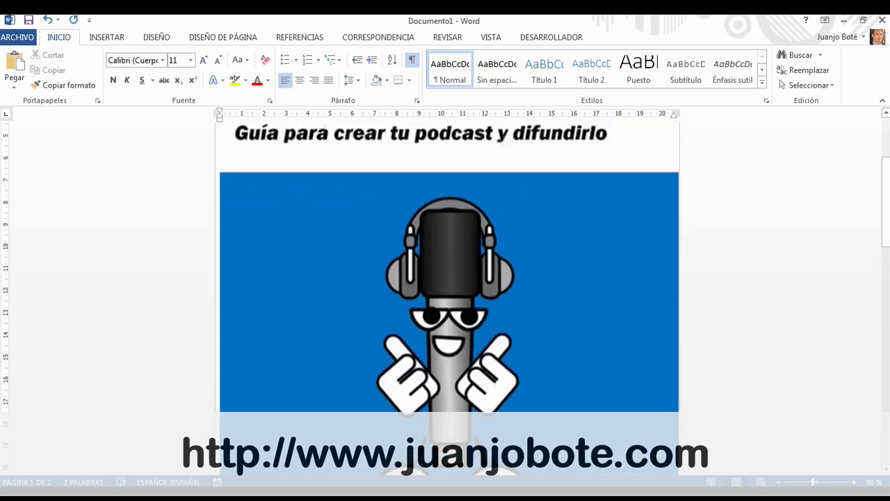
{"action": "scroll", "coordinate": [449, 299], "scroll_direction": "down", "scroll_amount": 2}
{"action": "left_click", "coordinate": [449, 264]}
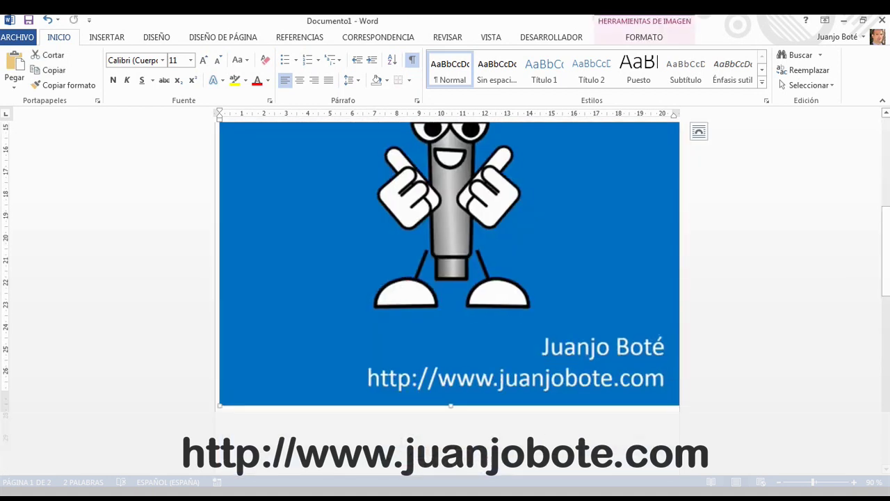
{"action": "scroll", "coordinate": [450, 292], "scroll_direction": "up", "scroll_amount": 1}
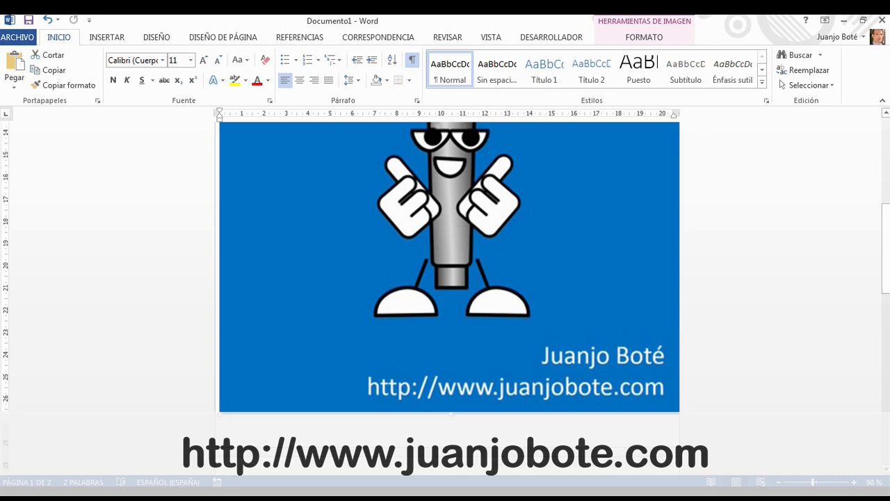
{"action": "scroll", "coordinate": [450, 265], "scroll_direction": "down", "scroll_amount": 2}
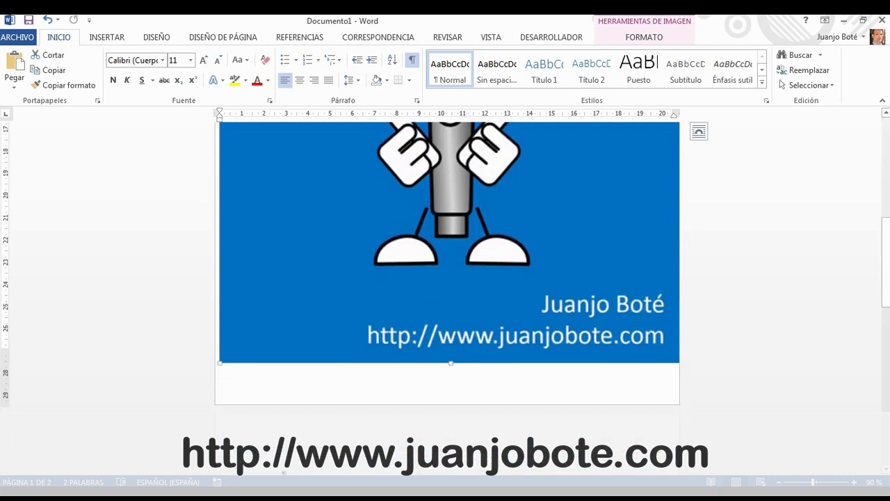
{"action": "left_click_drag", "start_coordinate": [451, 363], "coordinate": [451, 387]}
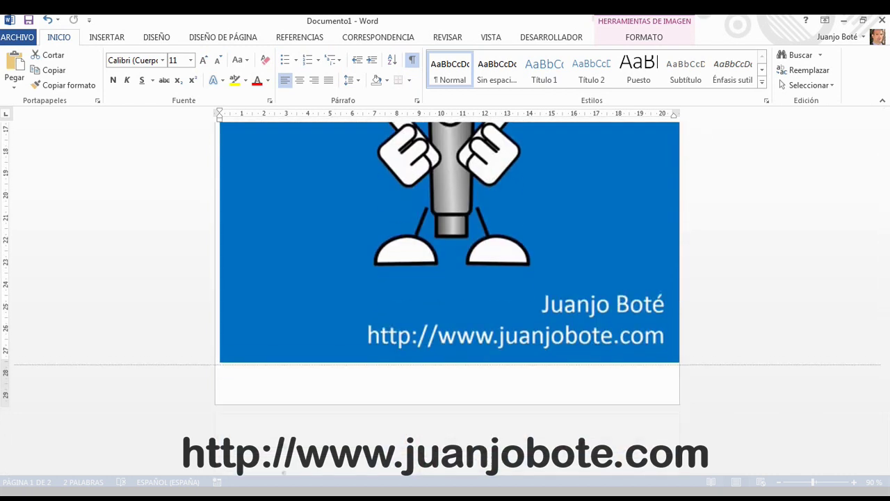